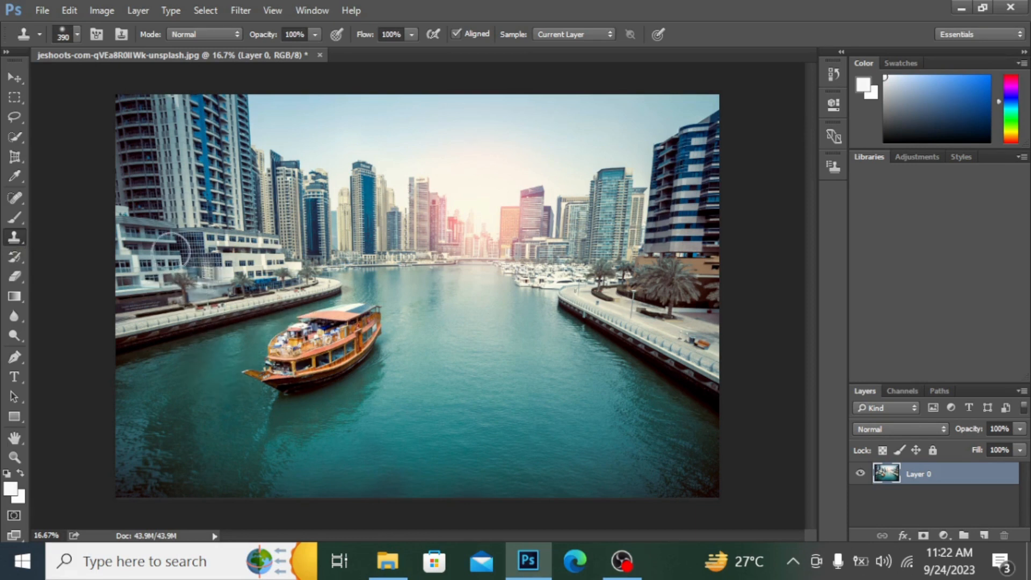
# - Choose the Clone Stamp tool and set its brush size to 1860 px
pyautogui.rightClick(17, 243)
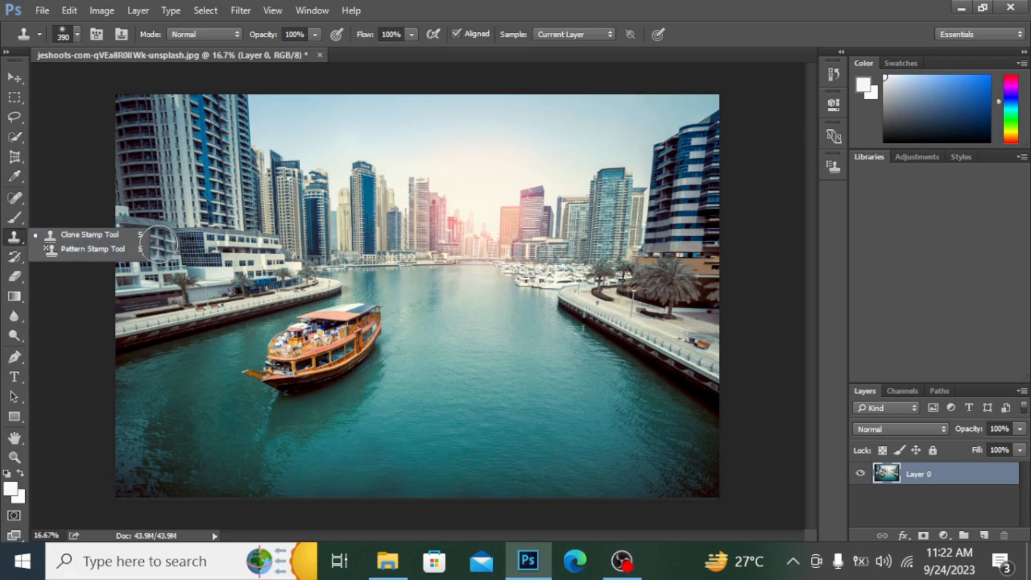
pyautogui.click(118, 235)
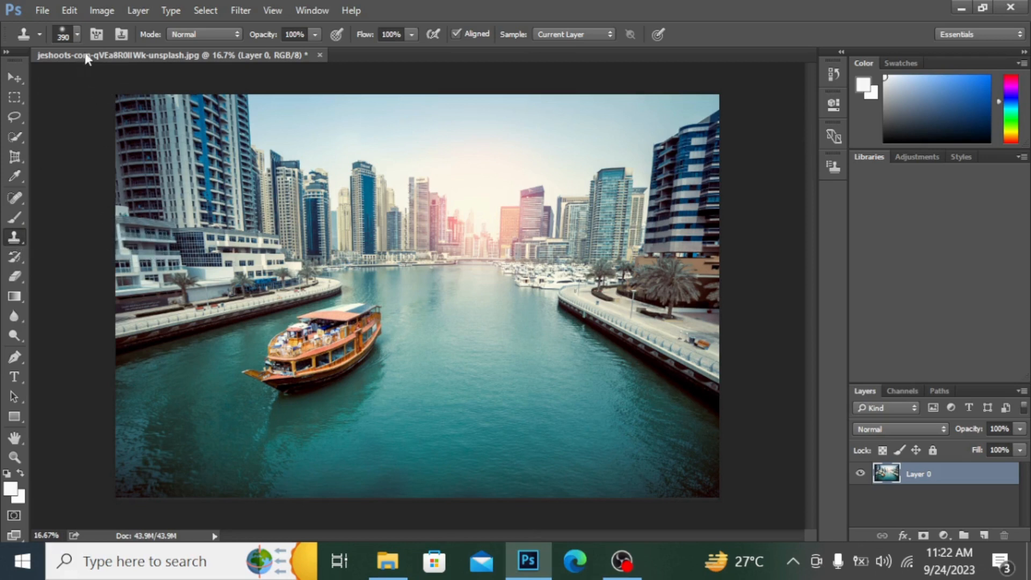
pyautogui.click(77, 34)
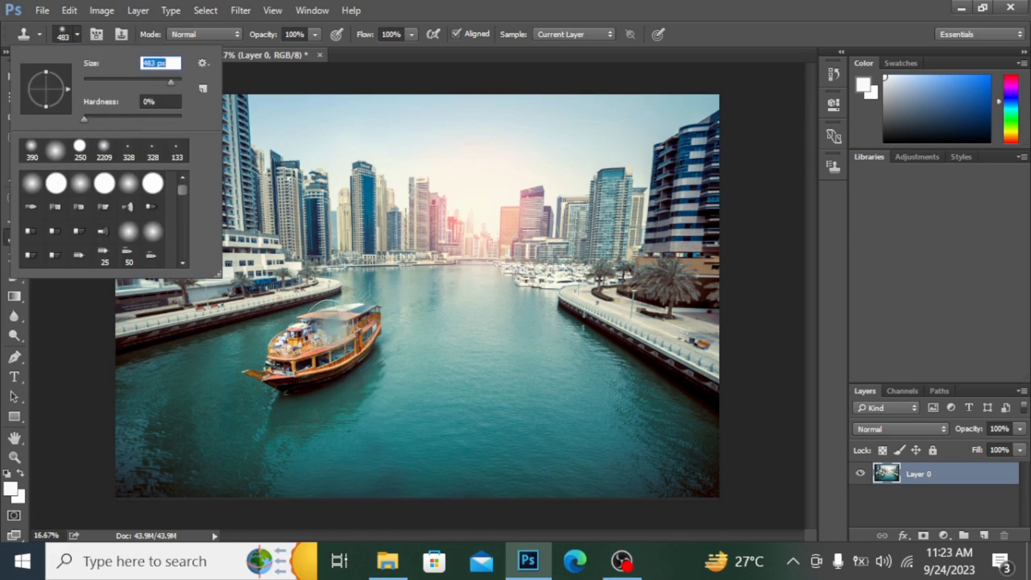
pyautogui.click(176, 82)
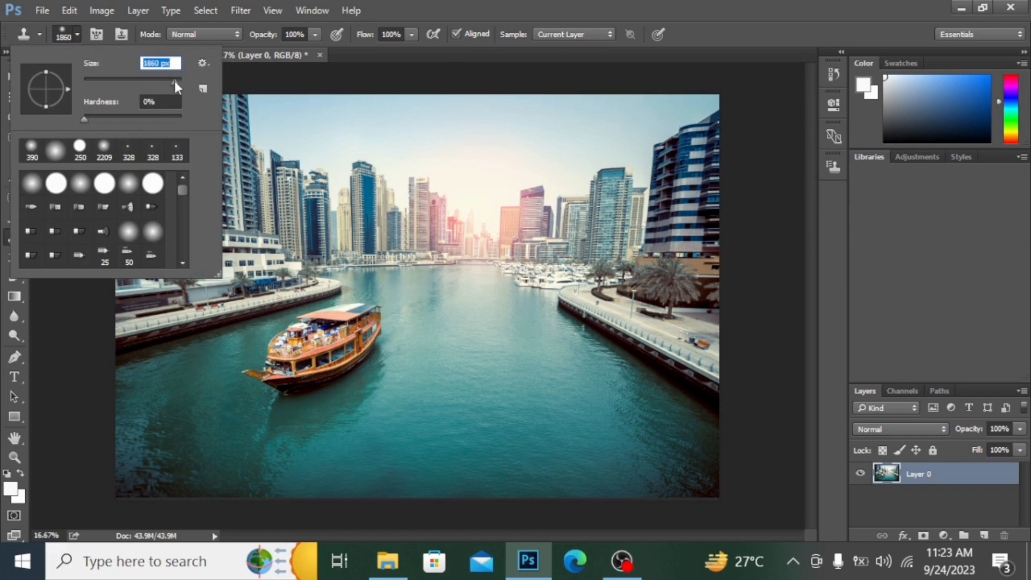
# - Try painting with the Clone Stamp directly on Layer 0, sampling the boat as the source, and undo the strokes
pyautogui.moveTo(304, 272); pyautogui.dragTo(315, 359)
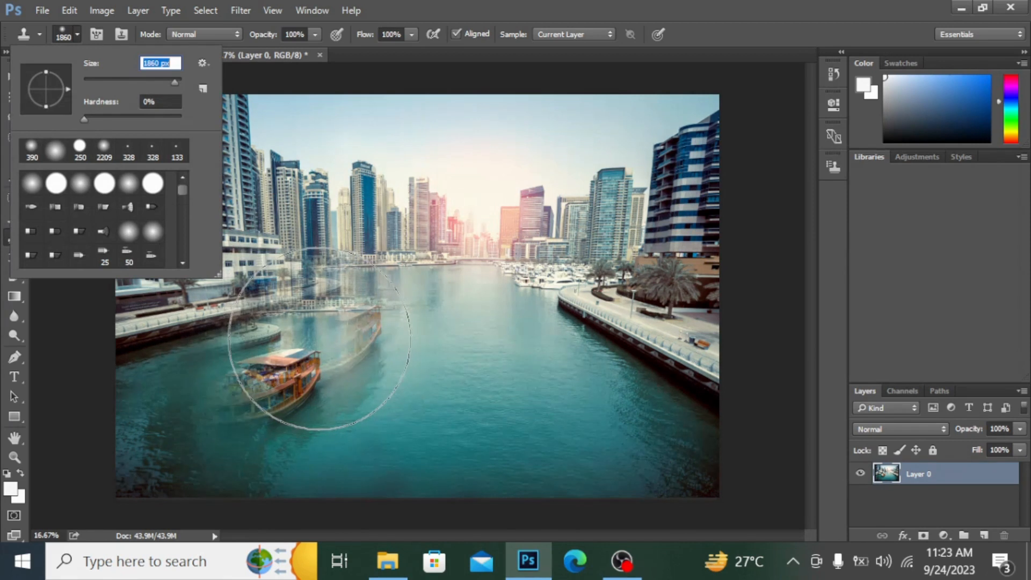
pyautogui.hotkey('ctrl', 'z')
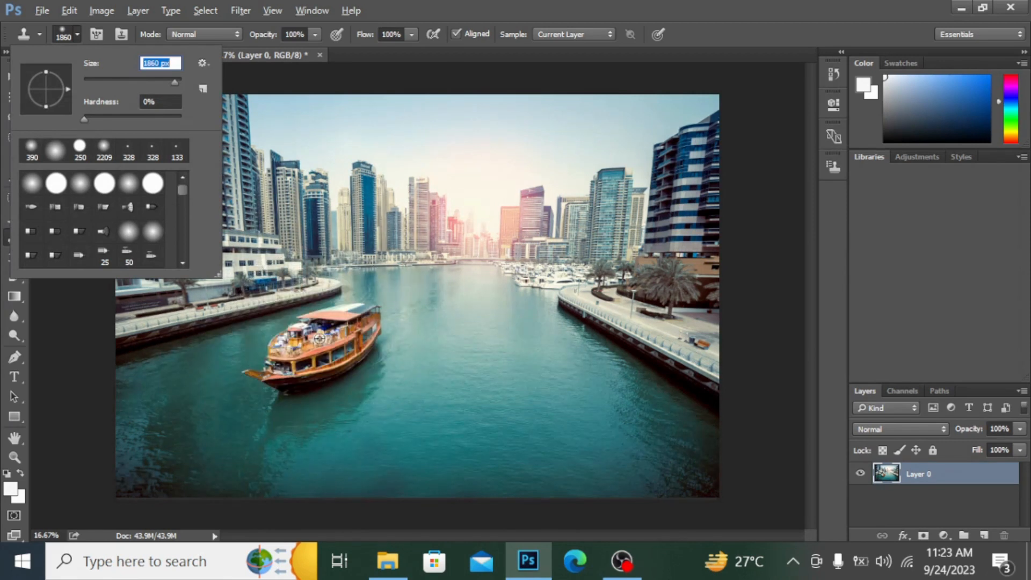
pyautogui.keyDown('alt'); pyautogui.click(319, 339); pyautogui.keyUp('alt')
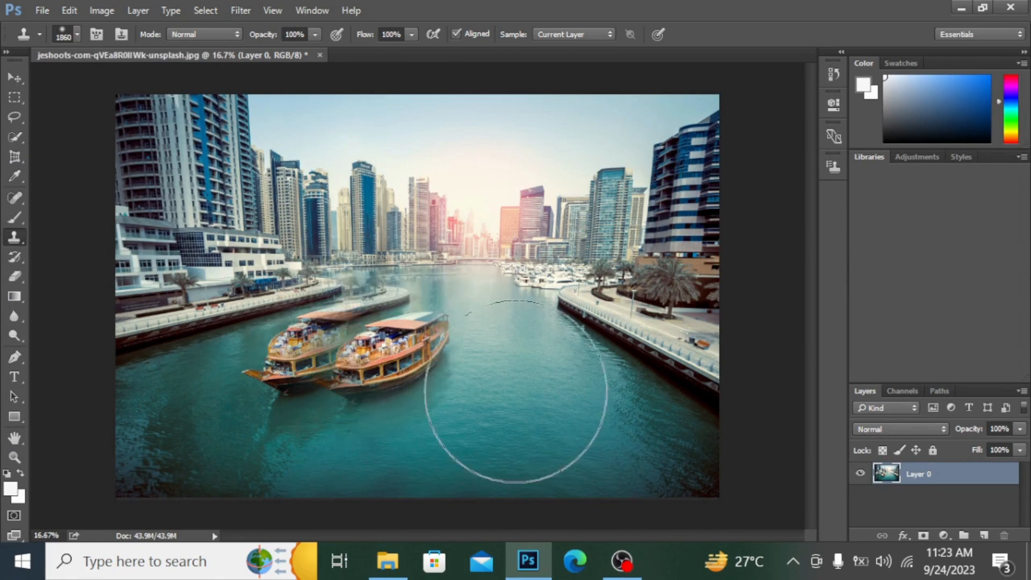
pyautogui.moveTo(518, 392); pyautogui.dragTo(535, 385)
pyautogui.hotkey('ctrl', 'z')
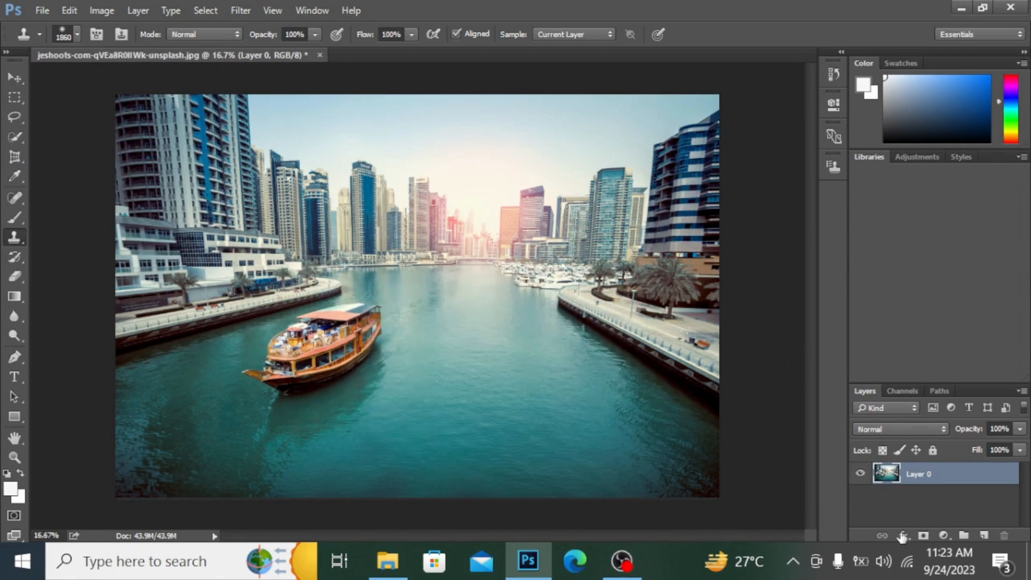
# - Add a new layer and clone a second boat onto the open water in front of the original one
pyautogui.click(985, 535)
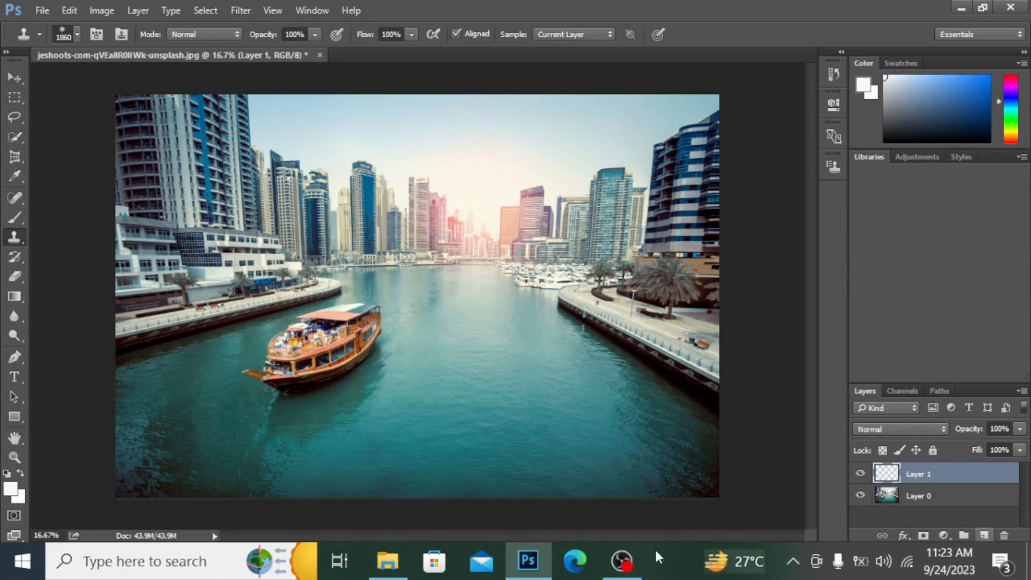
pyautogui.moveTo(465, 376); pyautogui.dragTo(466, 426)
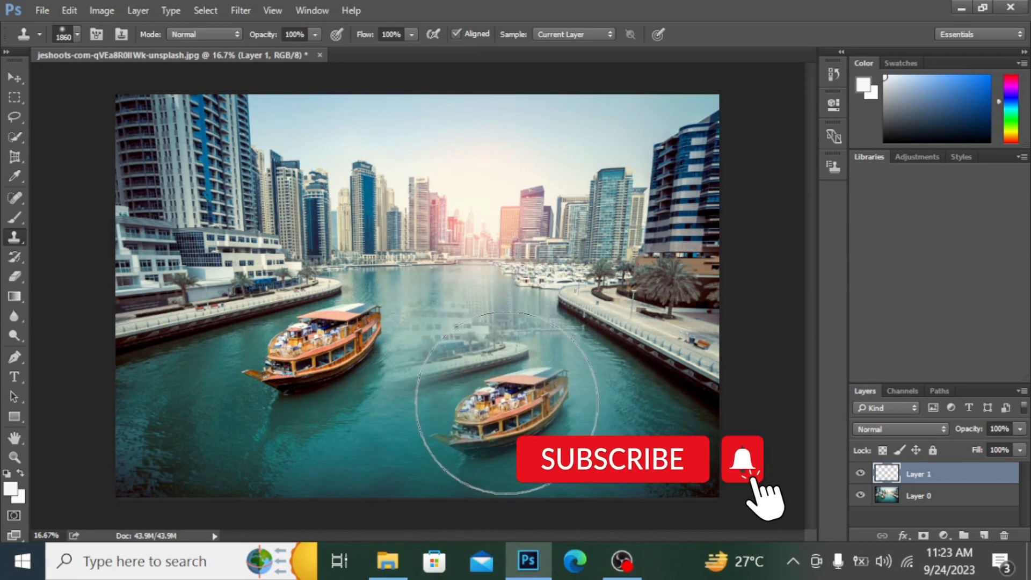
pyautogui.moveTo(506, 403)
pyautogui.mouseDown()
pyautogui.moveTo(476, 391)
pyautogui.moveTo(478, 408)
pyautogui.mouseUp()
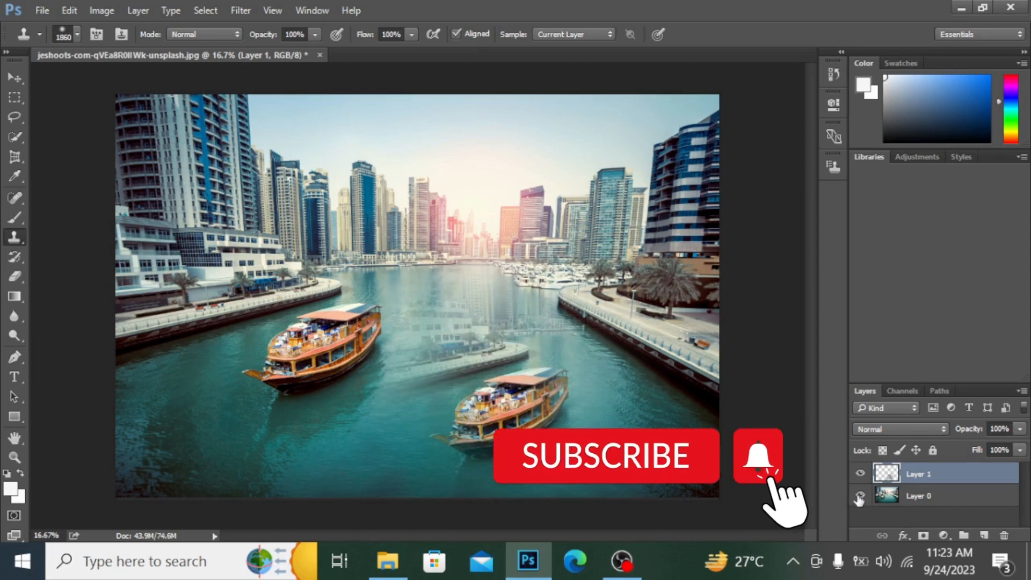
# - Hide Layer 0, erase the leftover shoreline above the cloned boat with a 164 px eraser, and show Layer 0 again
pyautogui.click(860, 496)
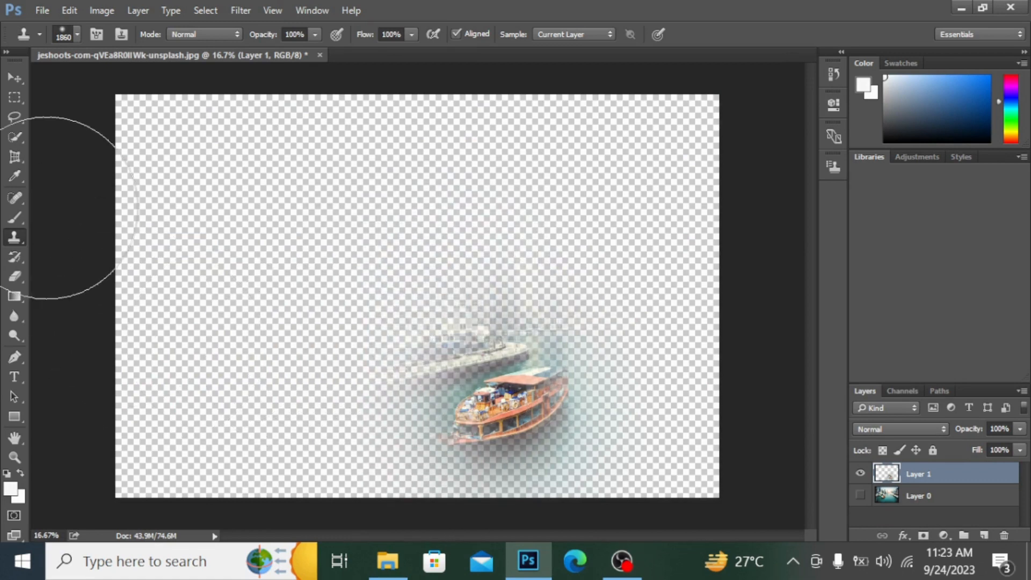
pyautogui.click(14, 276)
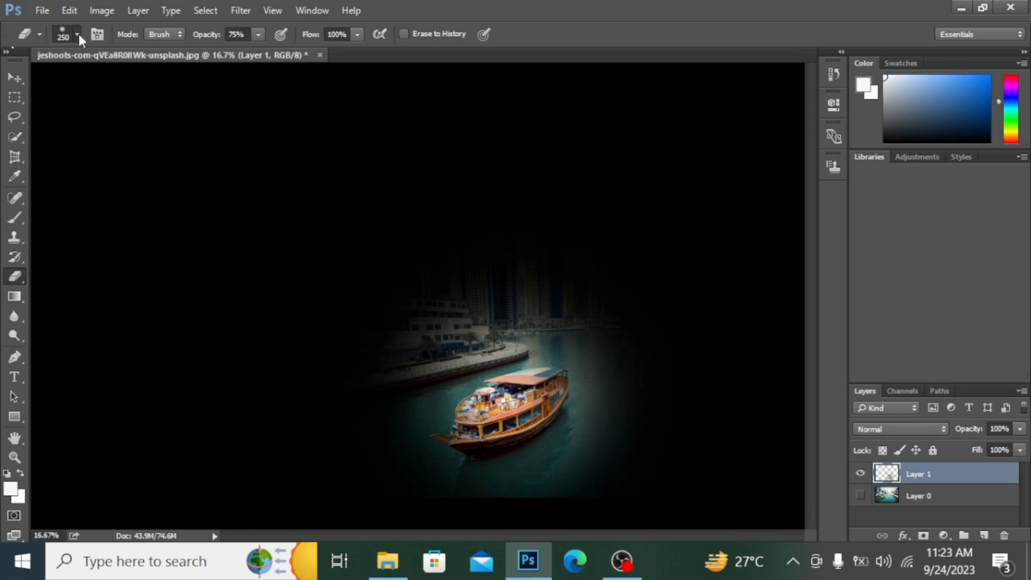
pyautogui.click(78, 31)
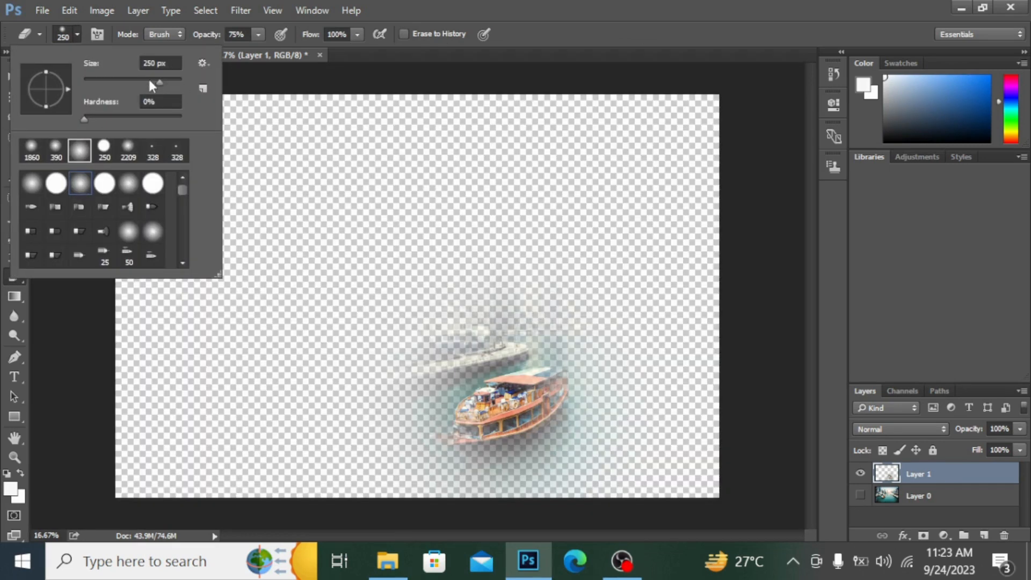
pyautogui.click(149, 80)
pyautogui.moveTo(451, 348)
pyautogui.mouseDown()
pyautogui.moveTo(531, 340)
pyautogui.moveTo(412, 374)
pyautogui.moveTo(430, 381)
pyautogui.moveTo(470, 361)
pyautogui.moveTo(518, 357)
pyautogui.moveTo(459, 376)
pyautogui.moveTo(443, 320)
pyautogui.moveTo(535, 320)
pyautogui.moveTo(437, 347)
pyautogui.mouseUp()
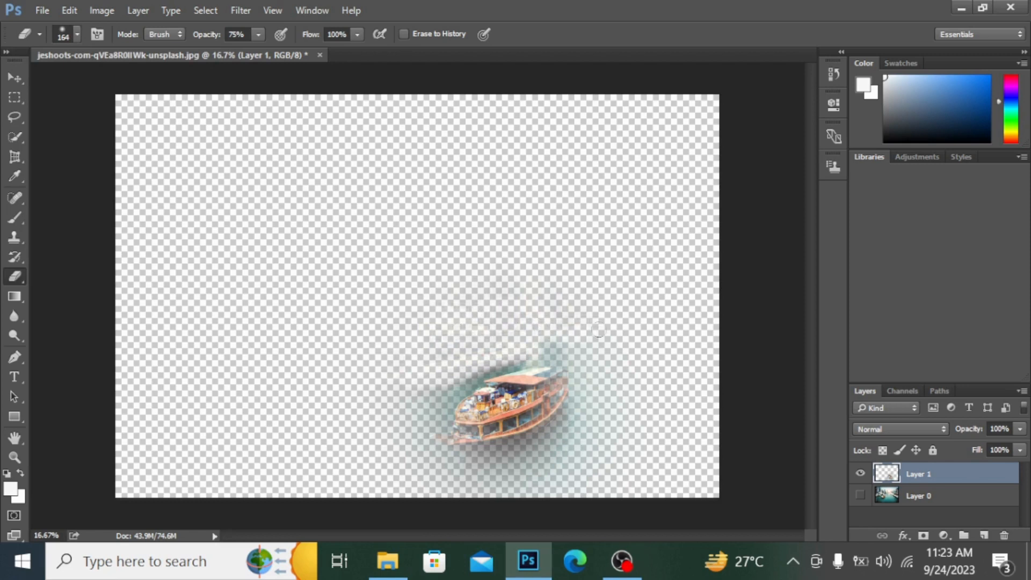
pyautogui.click(861, 495)
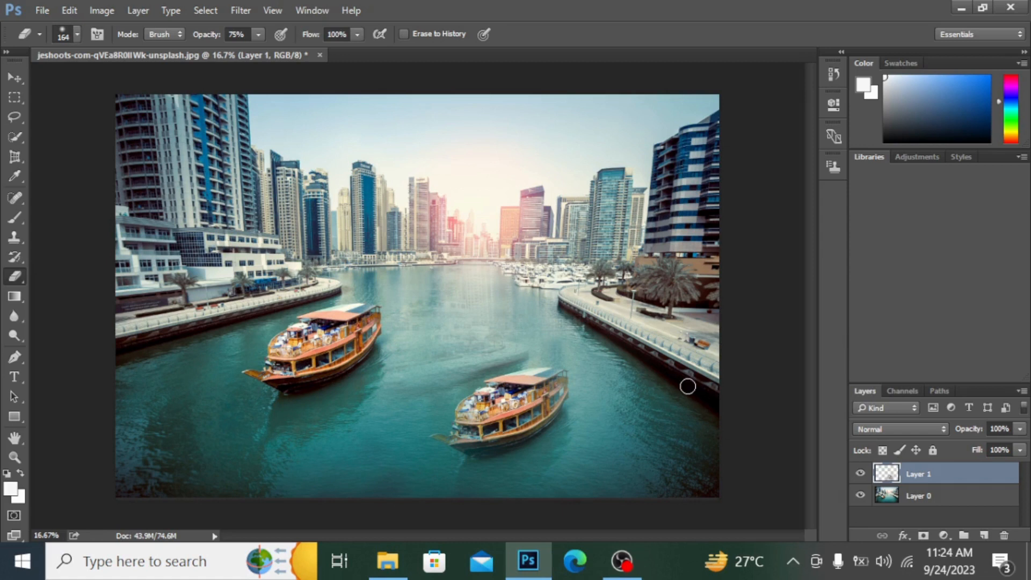
# - Scale the cloned boat's layer down to about 37% and erase the smudge left above the boat
pyautogui.hotkey('ctrl', 't')
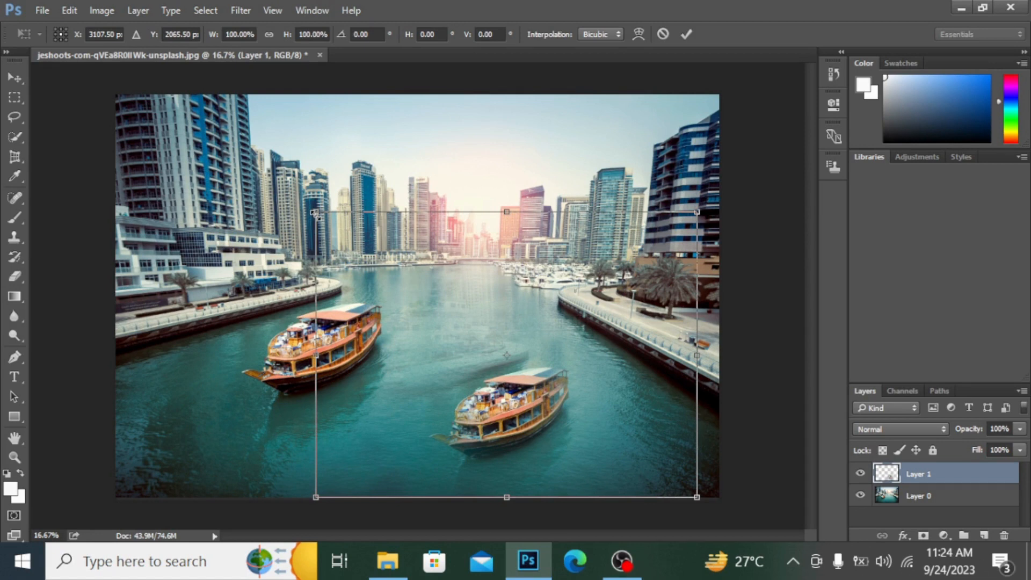
pyautogui.moveTo(316, 213); pyautogui.dragTo(429, 319)
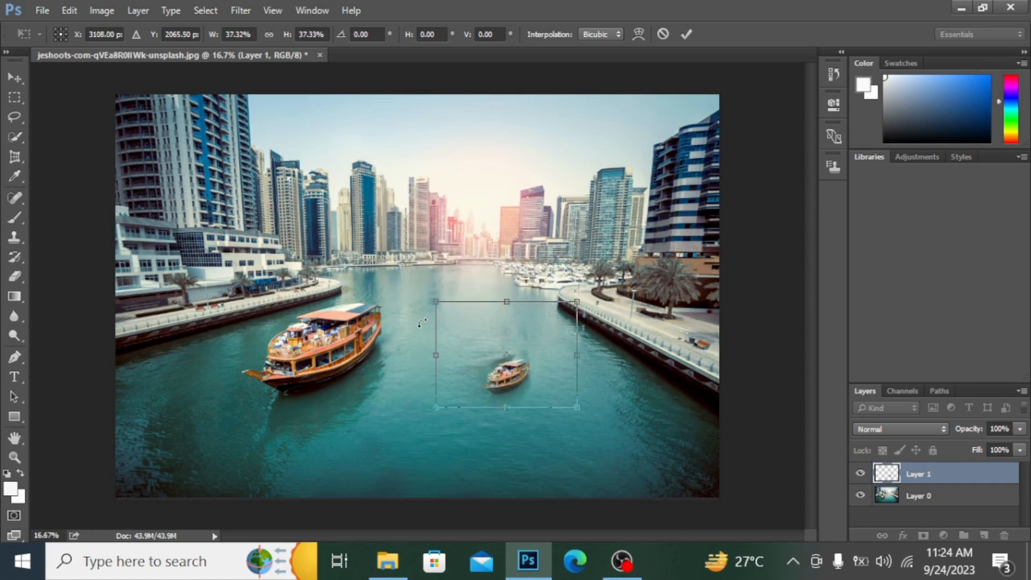
pyautogui.press('e')
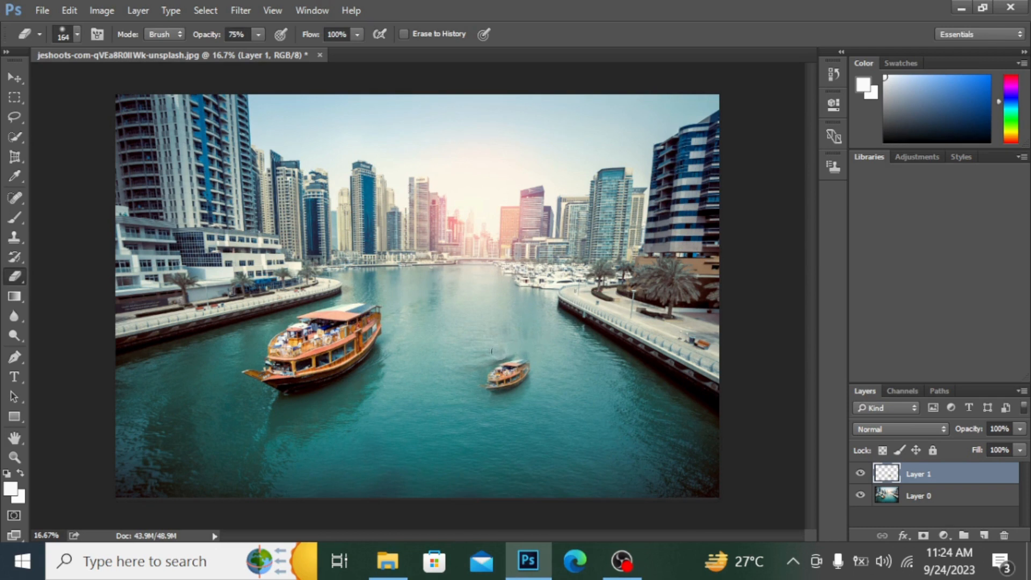
pyautogui.moveTo(492, 351); pyautogui.dragTo(464, 368)
# - Scale the cloned boat's layer up proportionally to about 148%
pyautogui.hotkey('ctrl', 't')
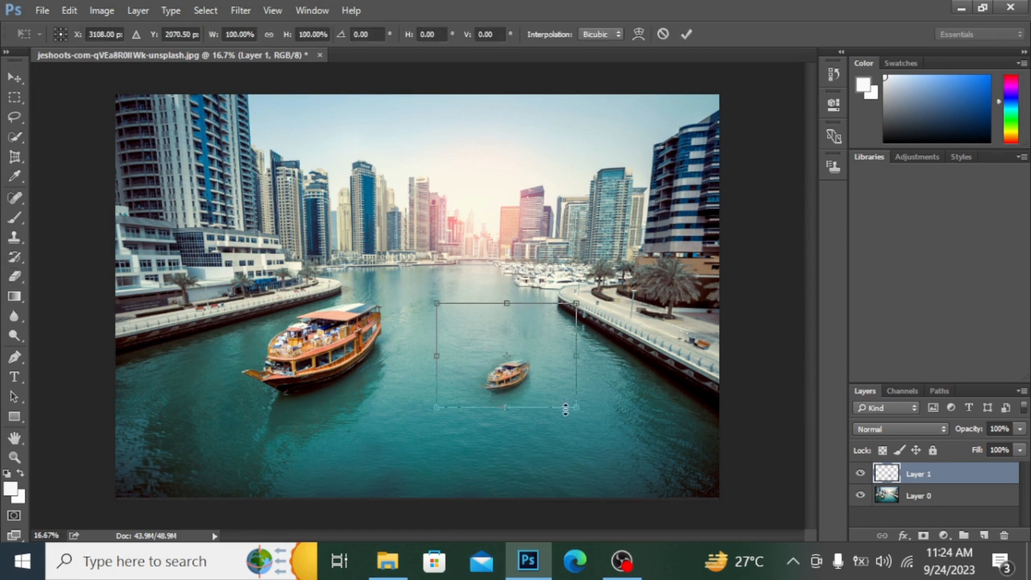
pyautogui.moveTo(579, 407); pyautogui.dragTo(610, 433)
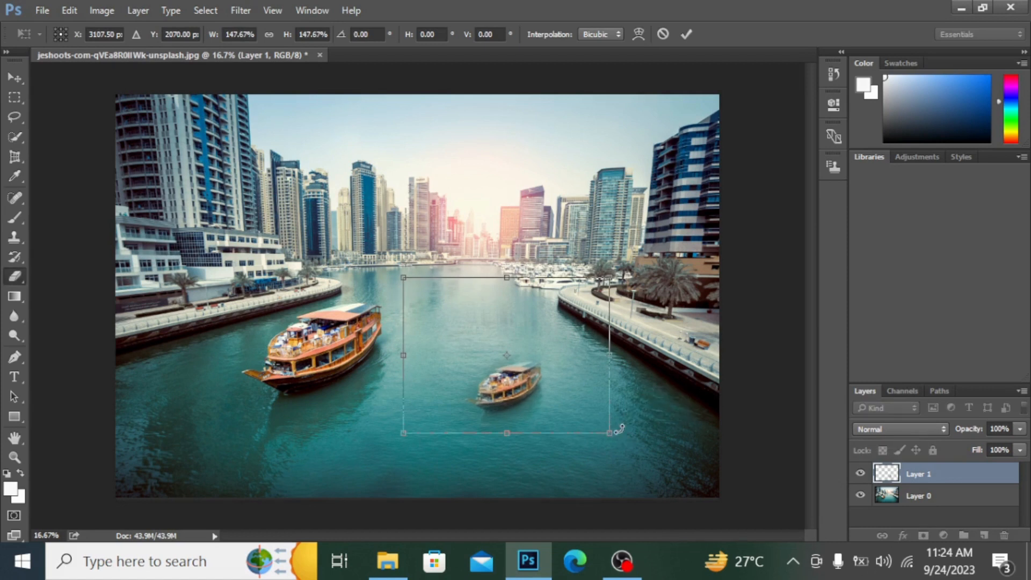
pyautogui.press('Return')
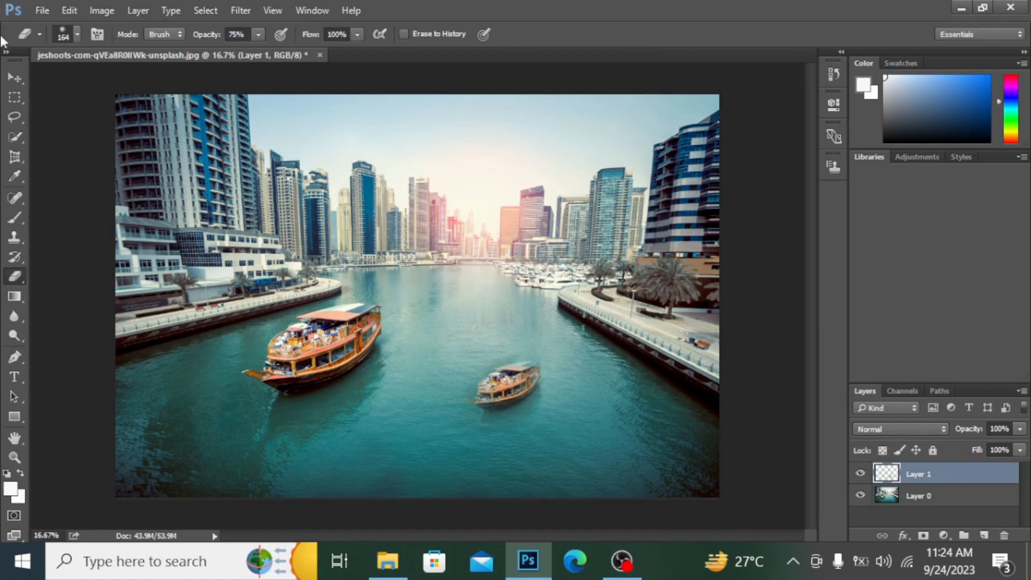
# - Move the cloned boat slightly lower on the water and delete its layer
pyautogui.click(15, 78)
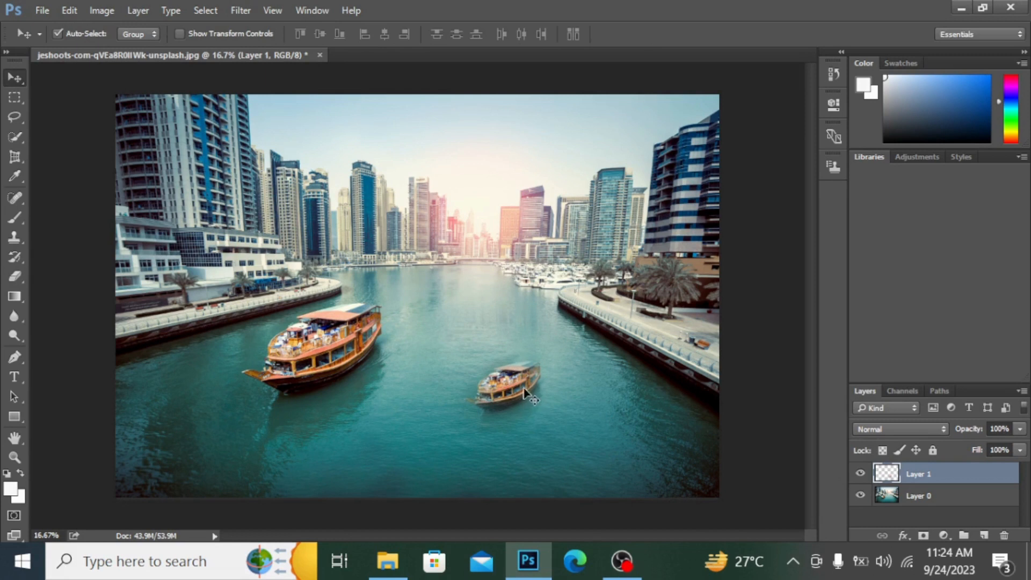
pyautogui.moveTo(524, 390)
pyautogui.mouseDown()
pyautogui.moveTo(554, 397)
pyautogui.moveTo(500, 409)
pyautogui.moveTo(526, 410)
pyautogui.mouseUp()
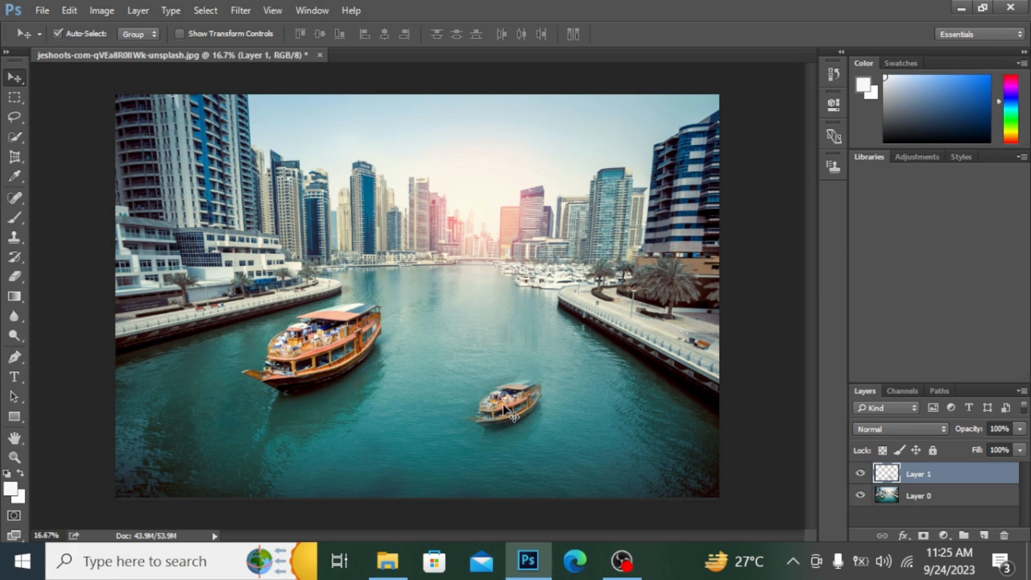
pyautogui.press('Delete')
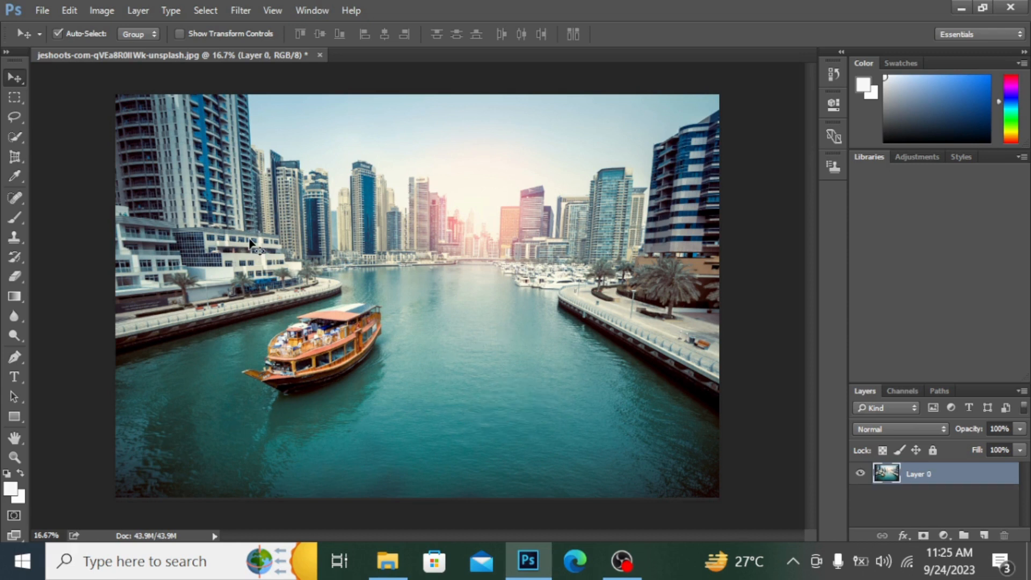
# - Add a new empty layer and try cloning on it over the open water with the Clone Stamp
pyautogui.click(984, 534)
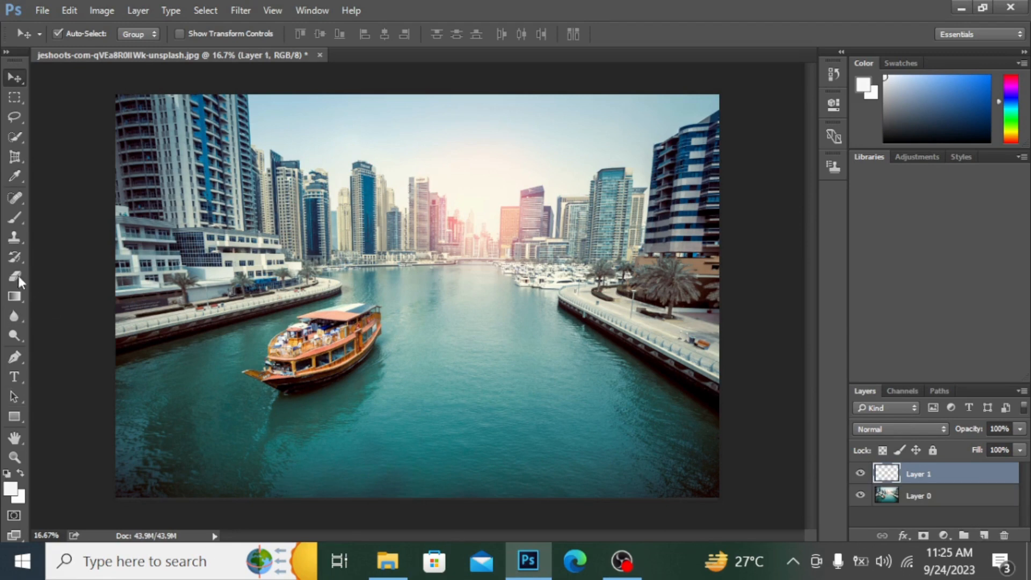
pyautogui.click(15, 239)
pyautogui.moveTo(462, 371)
pyautogui.mouseDown()
pyautogui.moveTo(477, 407)
pyautogui.moveTo(489, 393)
pyautogui.mouseUp()
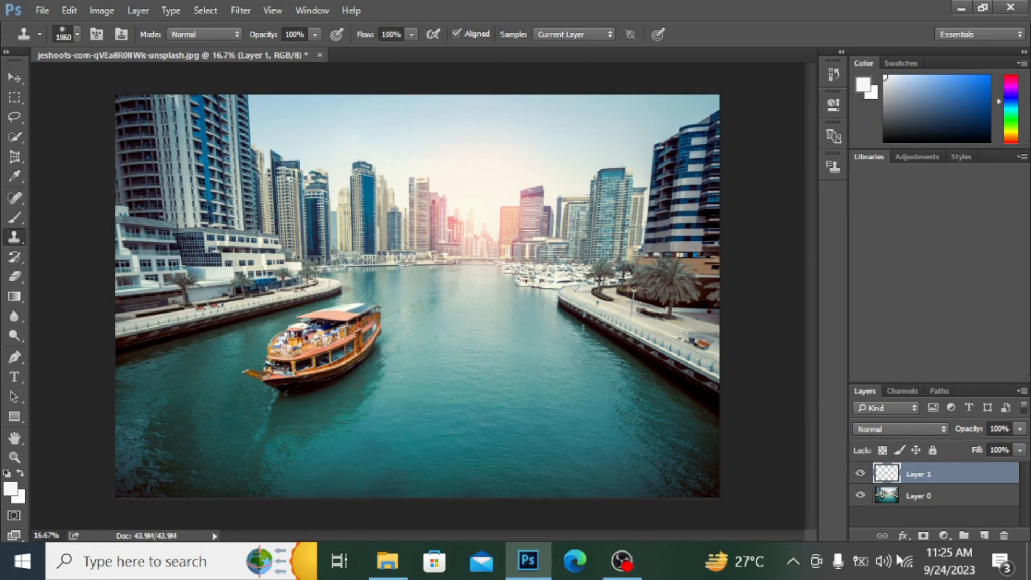
# - Sample the water beside the boat on Layer 0 and try cloning it over the boat with the large brush
pyautogui.click(924, 497)
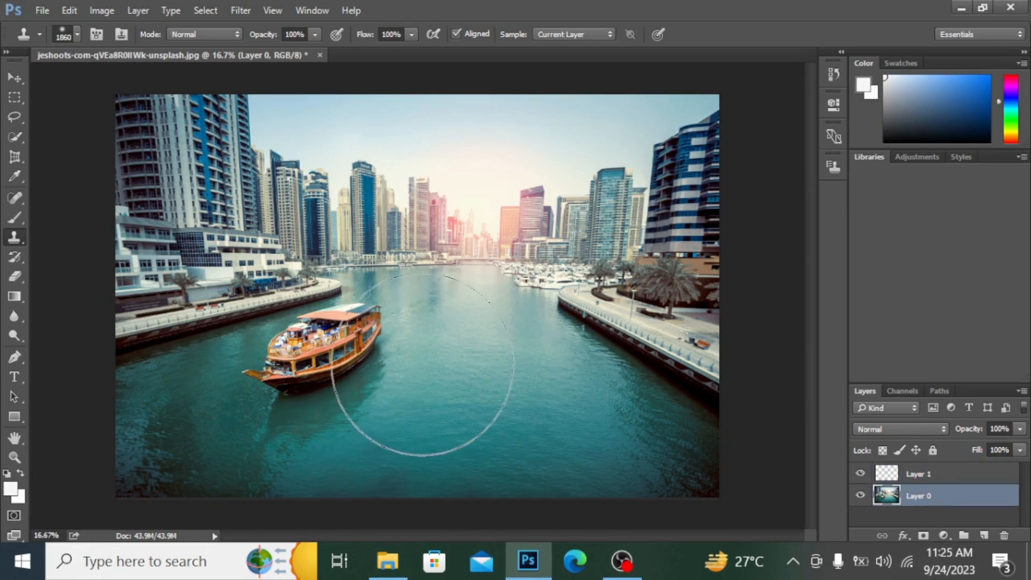
pyautogui.keyDown('alt'); pyautogui.click(423, 383); pyautogui.keyUp('alt')
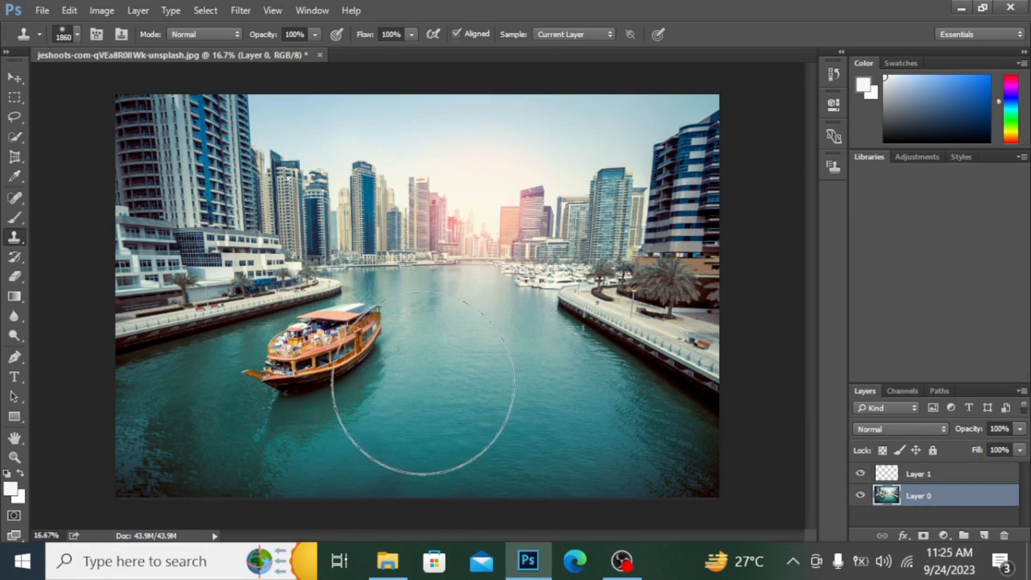
pyautogui.moveTo(323, 344)
pyautogui.mouseDown()
pyautogui.moveTo(345, 333)
pyautogui.moveTo(361, 345)
pyautogui.moveTo(338, 333)
pyautogui.mouseUp()
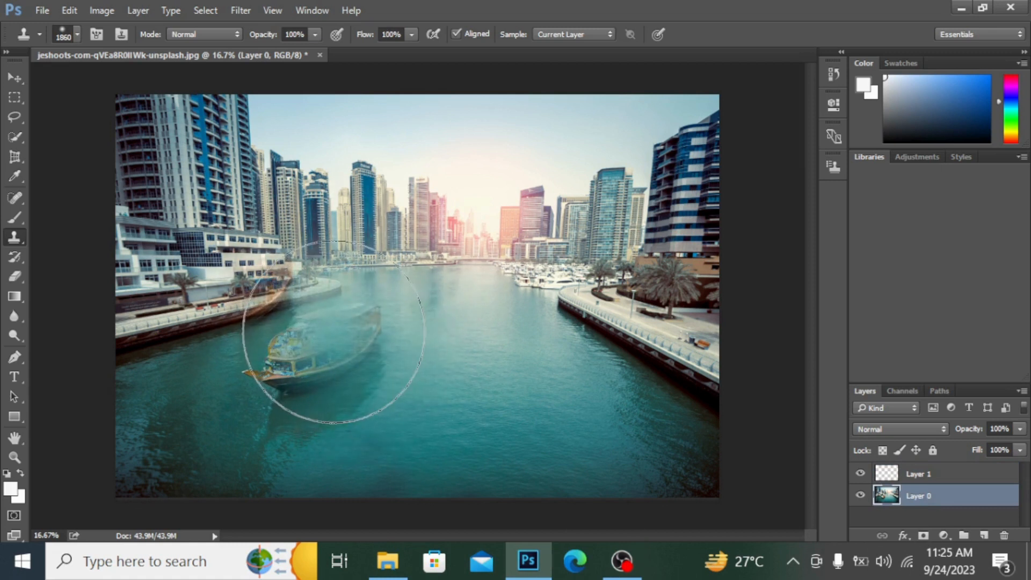
# - Set the Clone Stamp brush to 374 px, sample water beside the boat on Layer 0, and paint out the boat on Layer 1
pyautogui.click(78, 36)
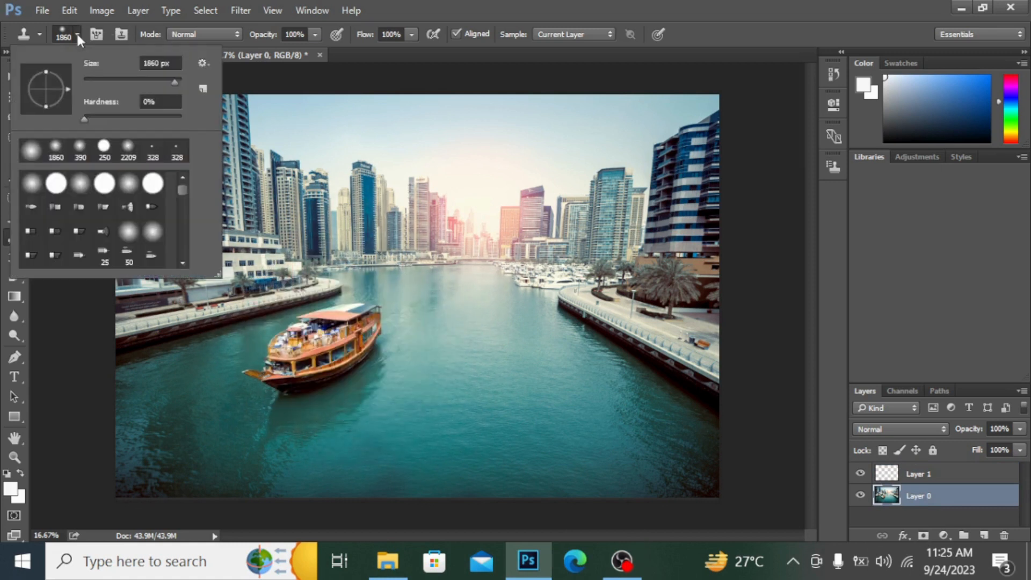
pyautogui.moveTo(137, 79)
pyautogui.mouseDown()
pyautogui.moveTo(170, 69)
pyautogui.moveTo(156, 82)
pyautogui.moveTo(165, 82)
pyautogui.mouseUp()
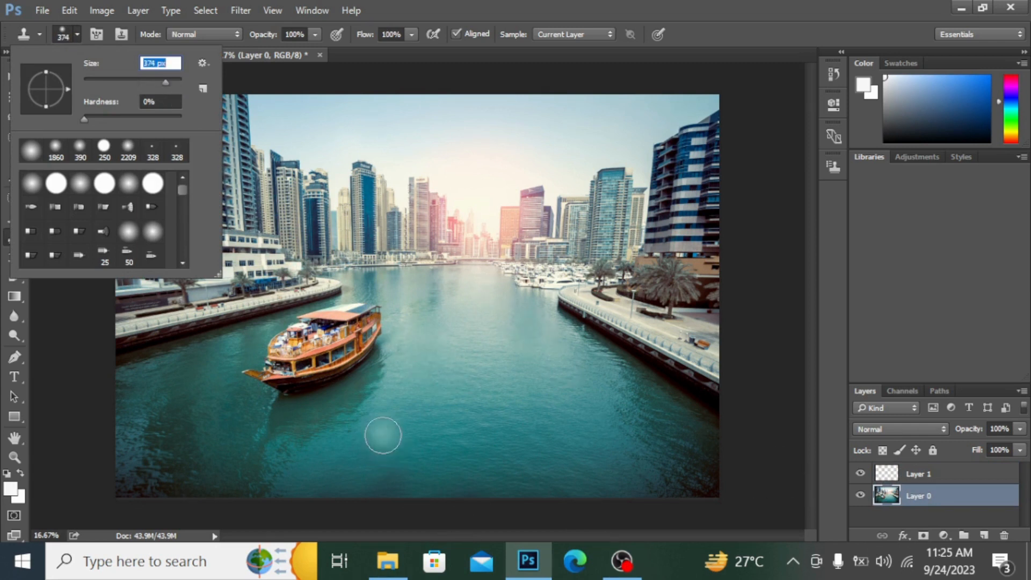
pyautogui.keyDown('alt'); pyautogui.click(392, 396); pyautogui.keyUp('alt')
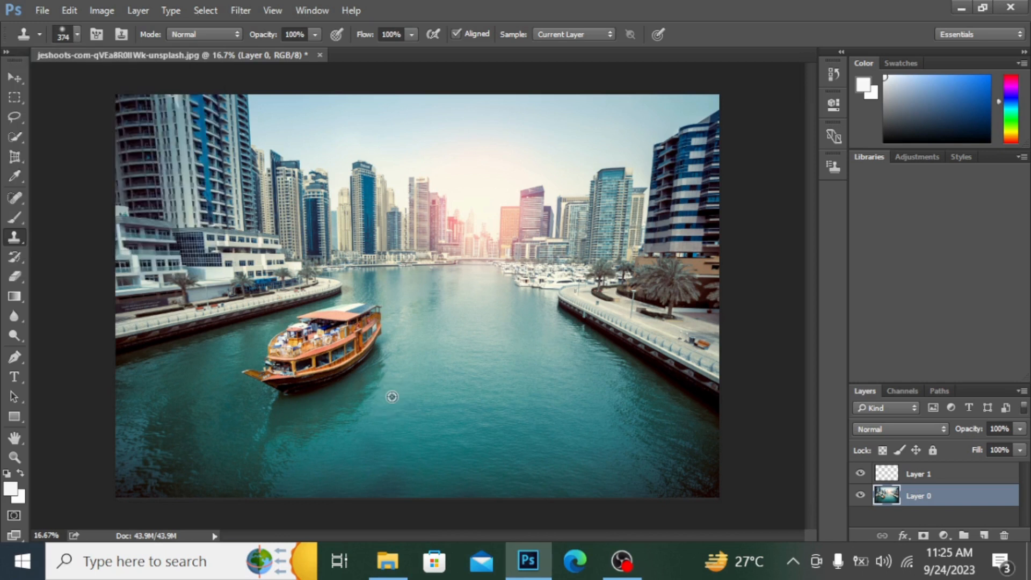
pyautogui.click(921, 472)
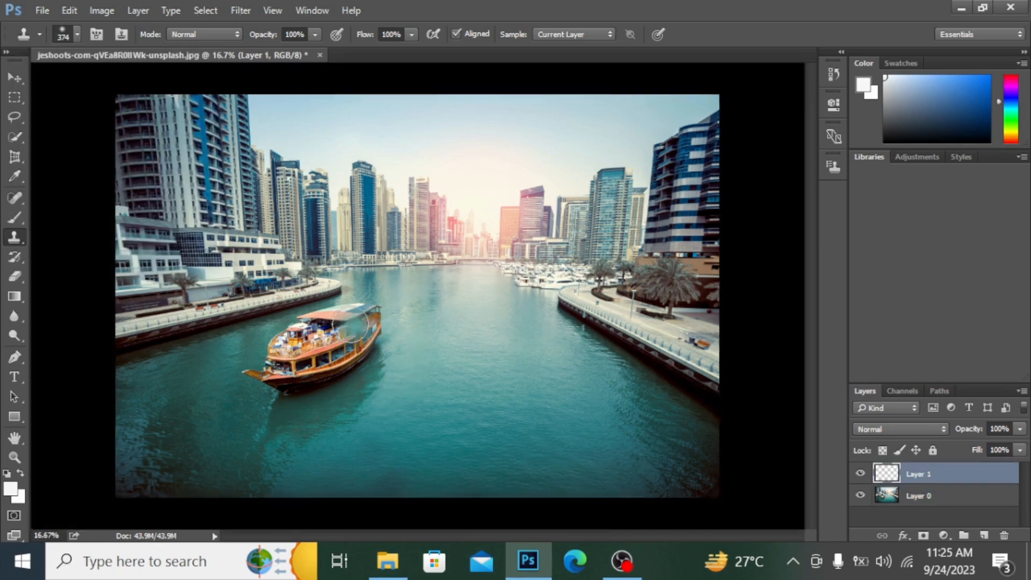
pyautogui.moveTo(349, 323)
pyautogui.mouseDown()
pyautogui.moveTo(376, 318)
pyautogui.moveTo(347, 356)
pyautogui.moveTo(294, 376)
pyautogui.moveTo(260, 372)
pyautogui.moveTo(346, 338)
pyautogui.moveTo(361, 325)
pyautogui.moveTo(346, 315)
pyautogui.moveTo(282, 355)
pyautogui.moveTo(290, 336)
pyautogui.moveTo(338, 321)
pyautogui.moveTo(306, 327)
pyautogui.moveTo(243, 380)
pyautogui.mouseUp()
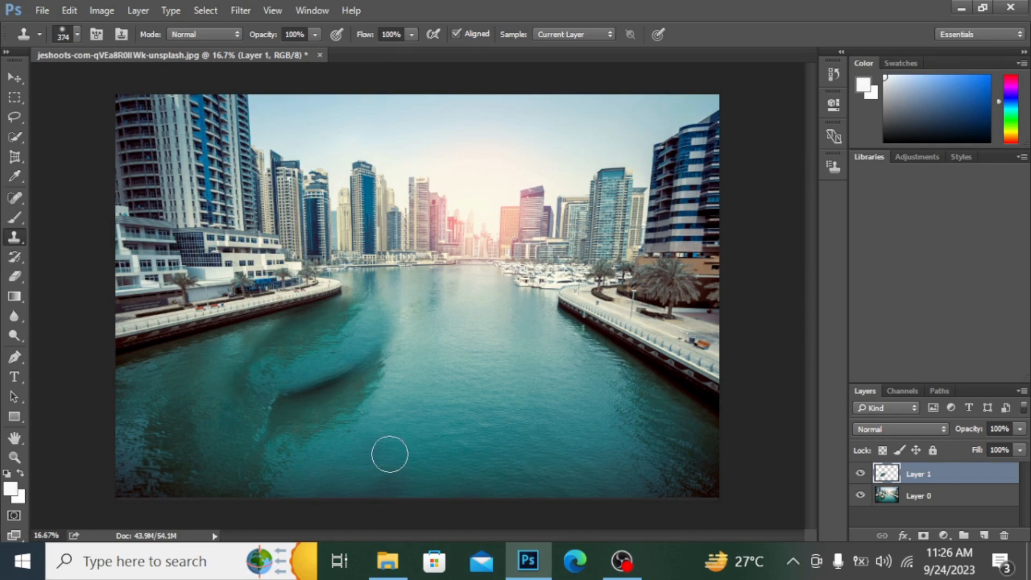
# - Sample open water beside the dark streak on Layer 0 and clone it over the streak's outer edge on Layer 1
pyautogui.click(929, 497)
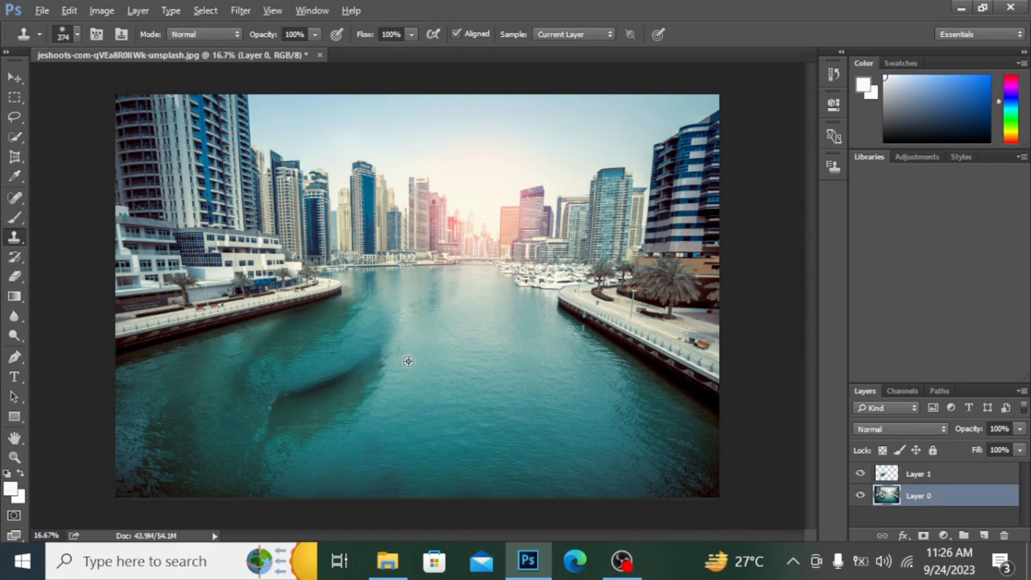
pyautogui.click(924, 475)
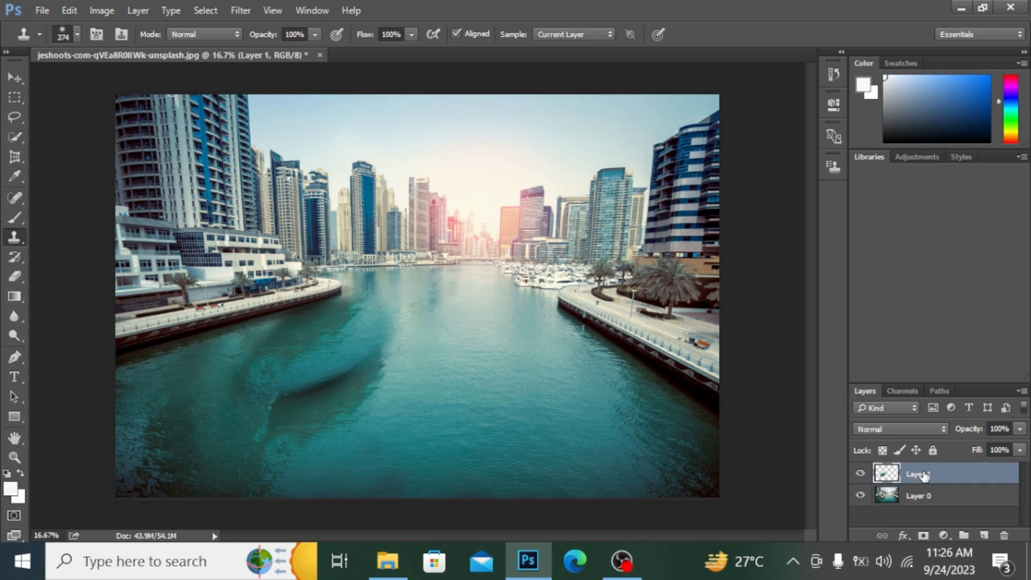
pyautogui.moveTo(383, 359)
pyautogui.mouseDown()
pyautogui.moveTo(342, 401)
pyautogui.moveTo(263, 436)
pyautogui.moveTo(292, 408)
pyautogui.moveTo(345, 391)
pyautogui.moveTo(341, 374)
pyautogui.moveTo(290, 391)
pyautogui.moveTo(390, 365)
pyautogui.moveTo(266, 471)
pyautogui.moveTo(365, 392)
pyautogui.mouseUp()
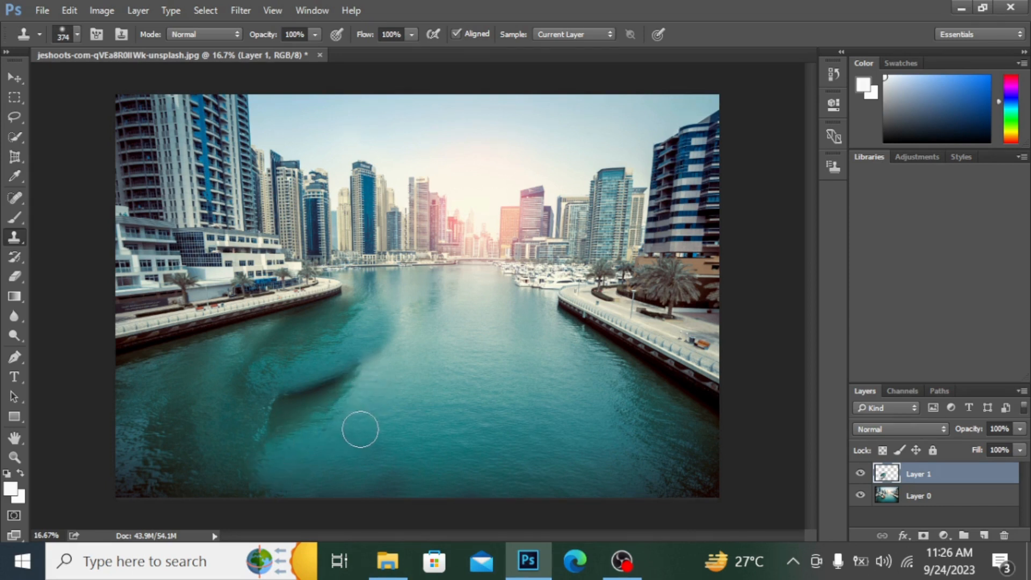
# - Resample the water below the streak on Layer 0 and clone it over the remaining dark streak on Layer 1, down to the photo's lower edge
pyautogui.click(914, 498)
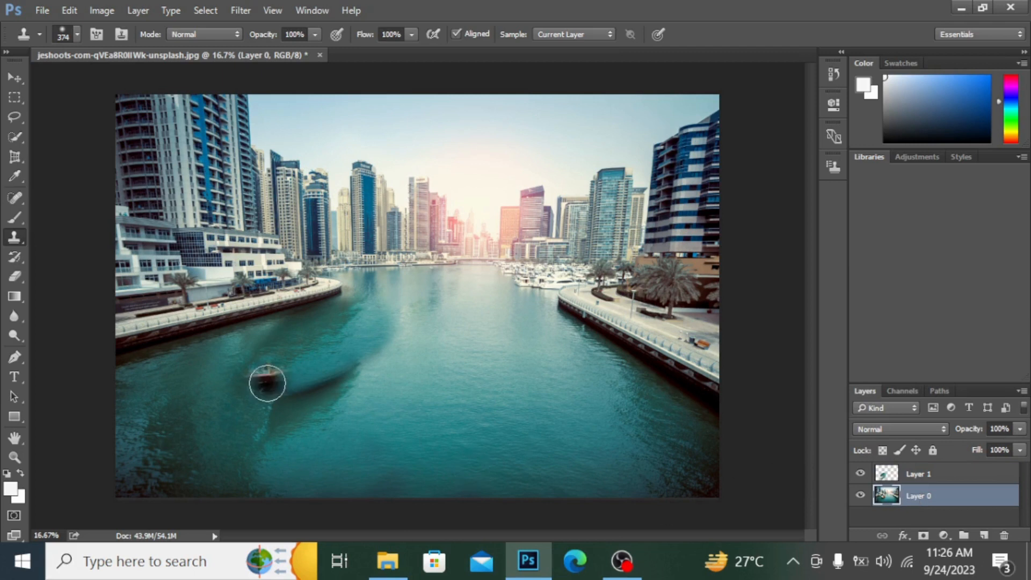
pyautogui.keyDown('alt'); pyautogui.click(362, 424); pyautogui.keyUp('alt')
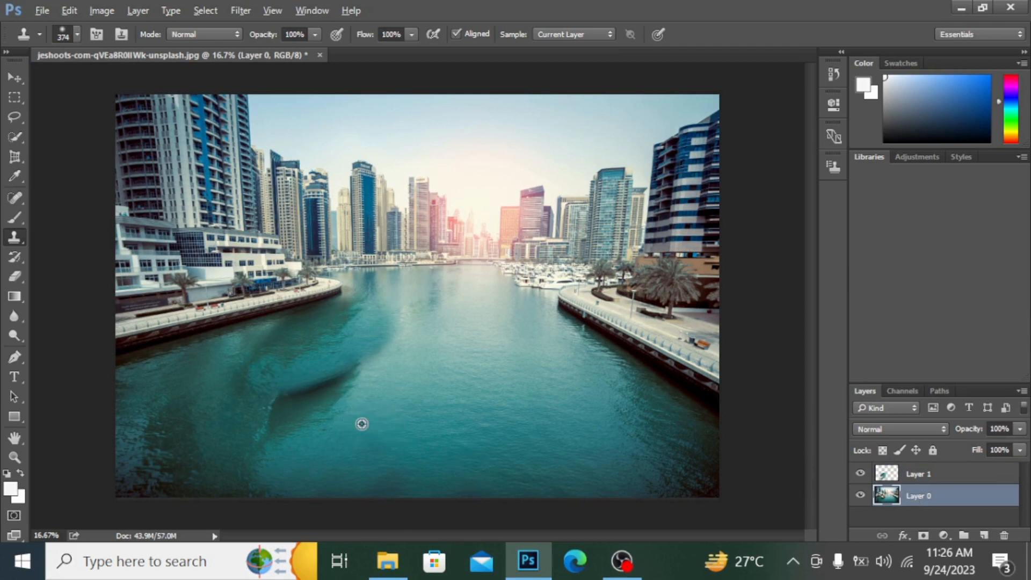
pyautogui.moveTo(357, 375)
pyautogui.mouseDown()
pyautogui.moveTo(271, 434)
pyautogui.moveTo(335, 413)
pyautogui.mouseUp()
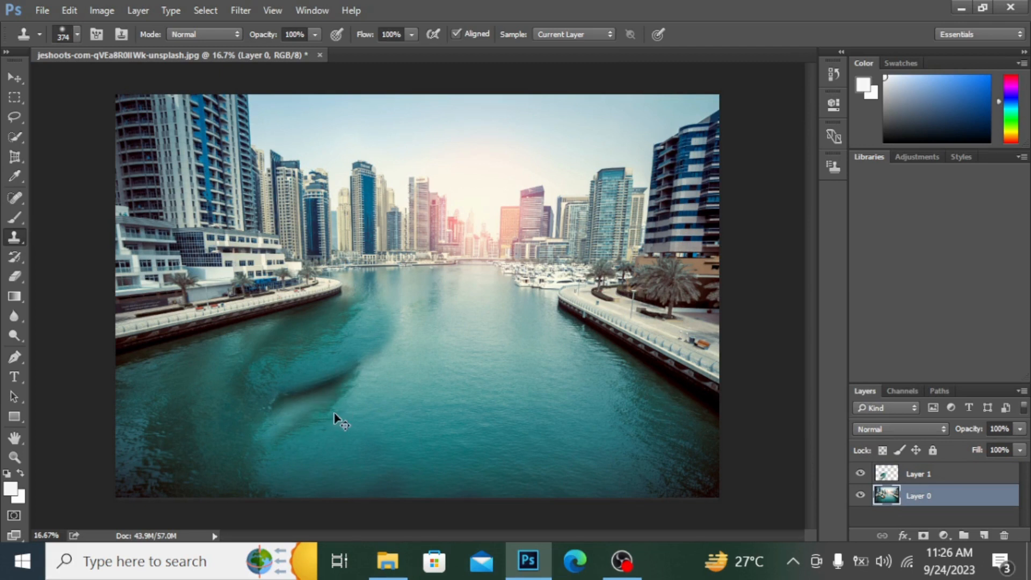
pyautogui.hotkey('ctrl', 'z')
pyautogui.click(916, 475)
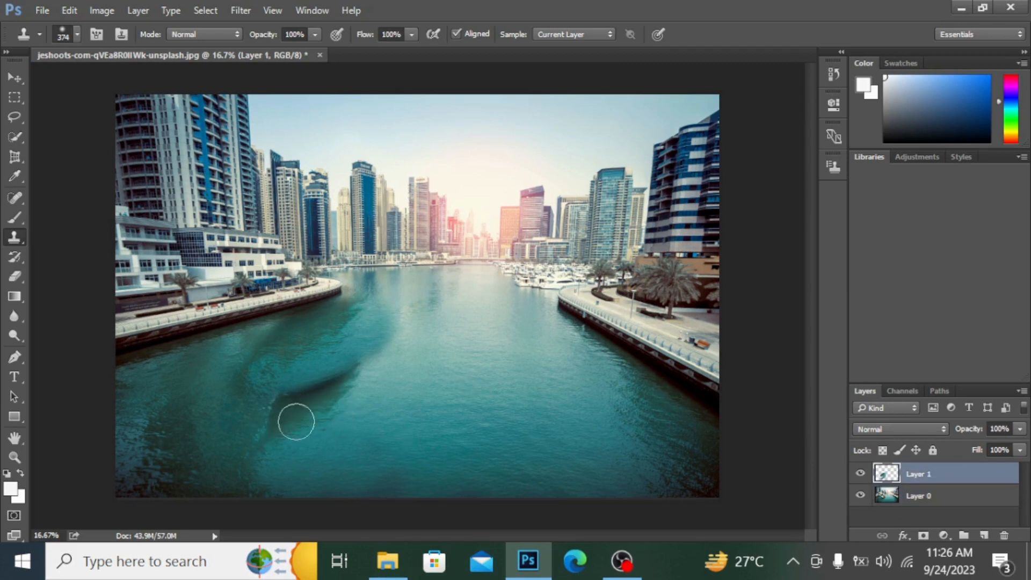
pyautogui.moveTo(287, 425)
pyautogui.mouseDown()
pyautogui.moveTo(360, 380)
pyautogui.moveTo(289, 411)
pyautogui.moveTo(260, 470)
pyautogui.moveTo(302, 403)
pyautogui.moveTo(384, 354)
pyautogui.moveTo(416, 309)
pyautogui.moveTo(292, 414)
pyautogui.moveTo(253, 488)
pyautogui.moveTo(279, 493)
pyautogui.moveTo(261, 495)
pyautogui.moveTo(251, 473)
pyautogui.moveTo(263, 453)
pyautogui.moveTo(214, 498)
pyautogui.moveTo(184, 503)
pyautogui.mouseUp()
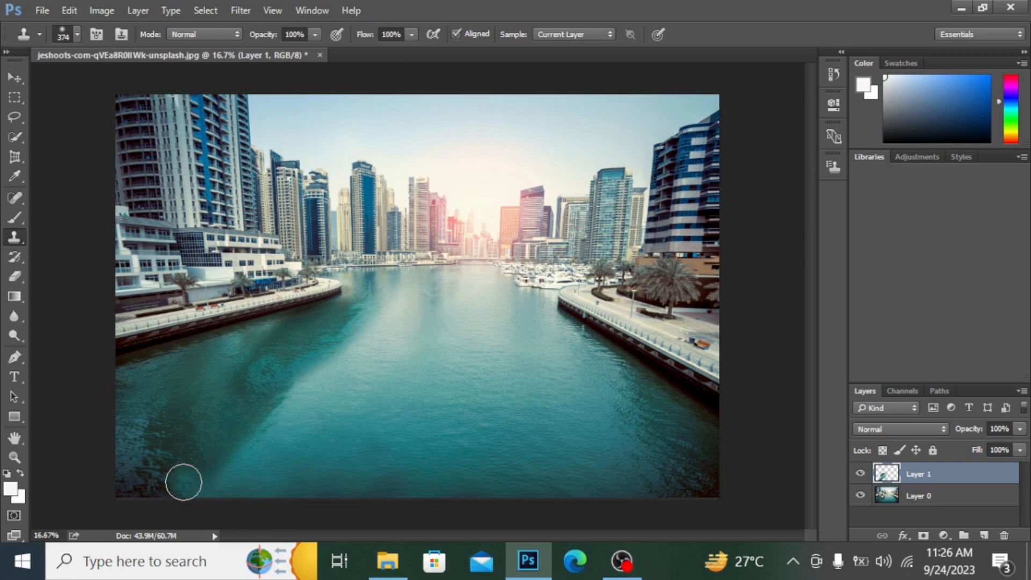
pyautogui.hotkey('ctrl', '-')
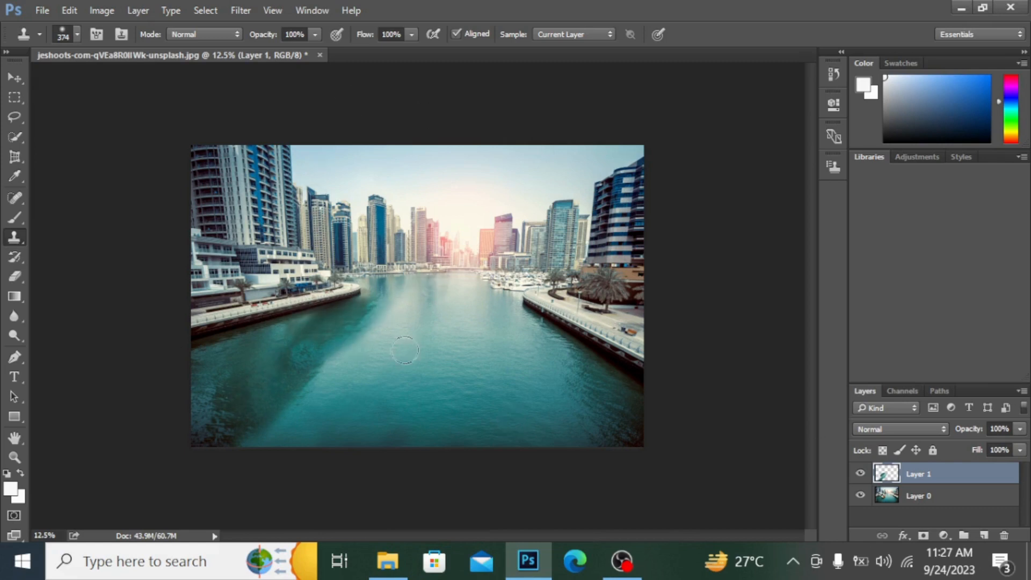
pyautogui.moveTo(382, 337)
pyautogui.mouseDown()
pyautogui.moveTo(363, 325)
pyautogui.moveTo(376, 306)
pyautogui.moveTo(330, 373)
pyautogui.mouseUp()
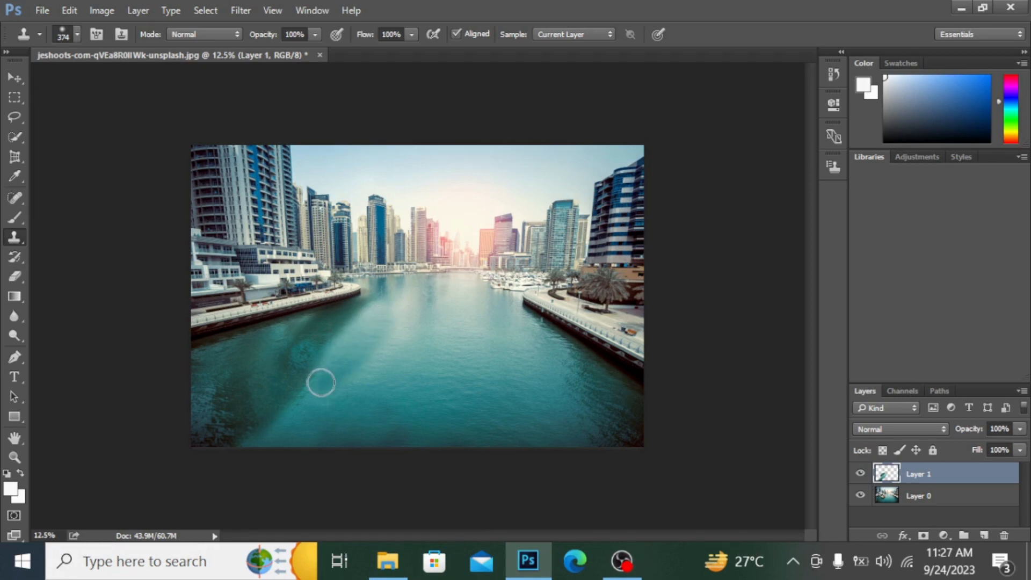